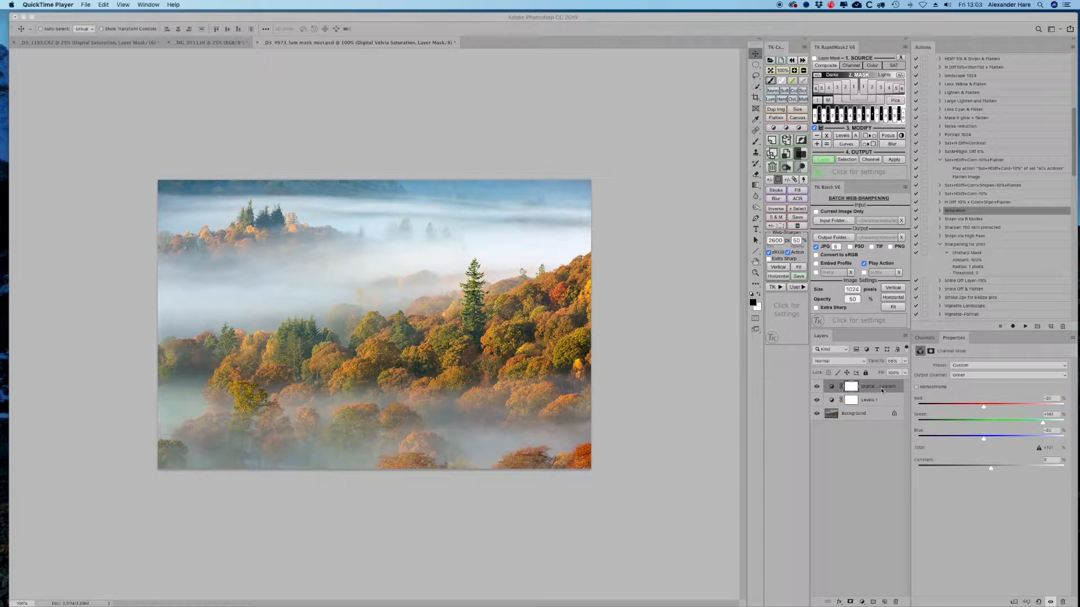
Toggle the Digital Velvia Saturation layer's visibility several times to compare the image with and without the adjustment.
click(831, 387)
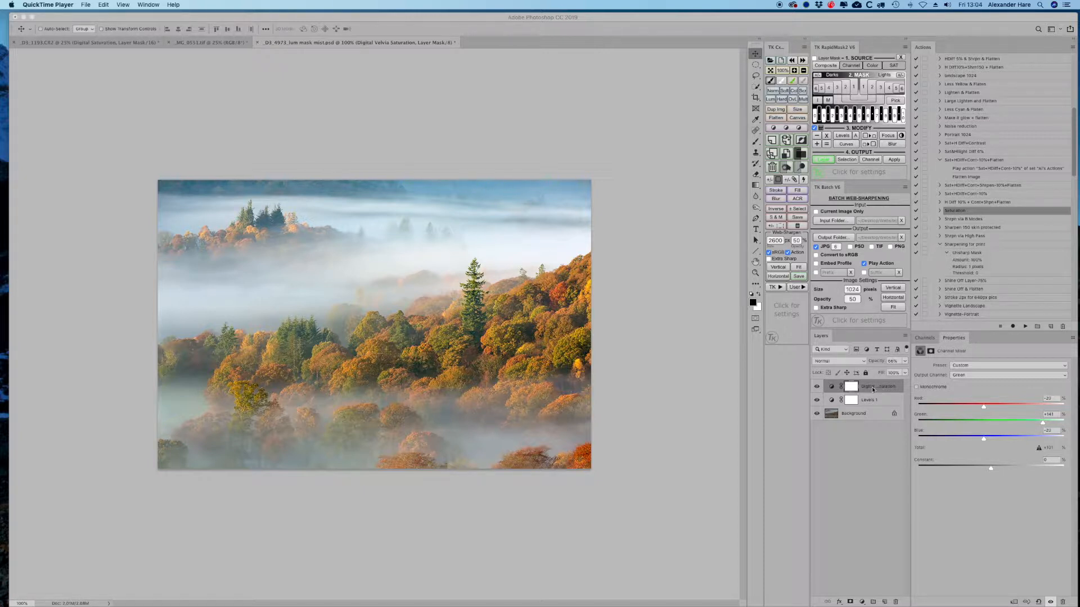
click(817, 387)
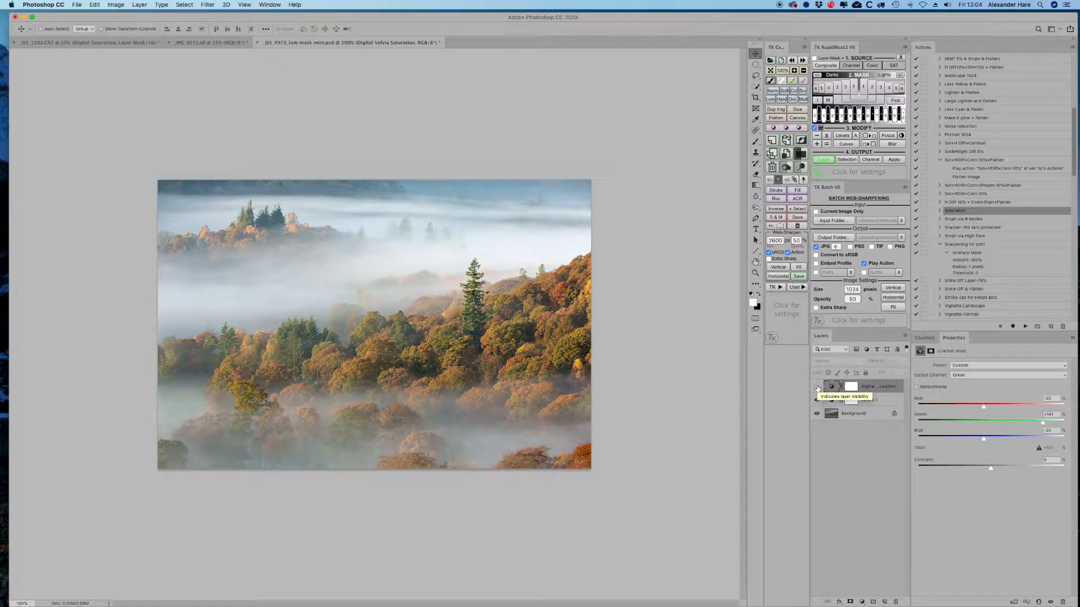
click(817, 387)
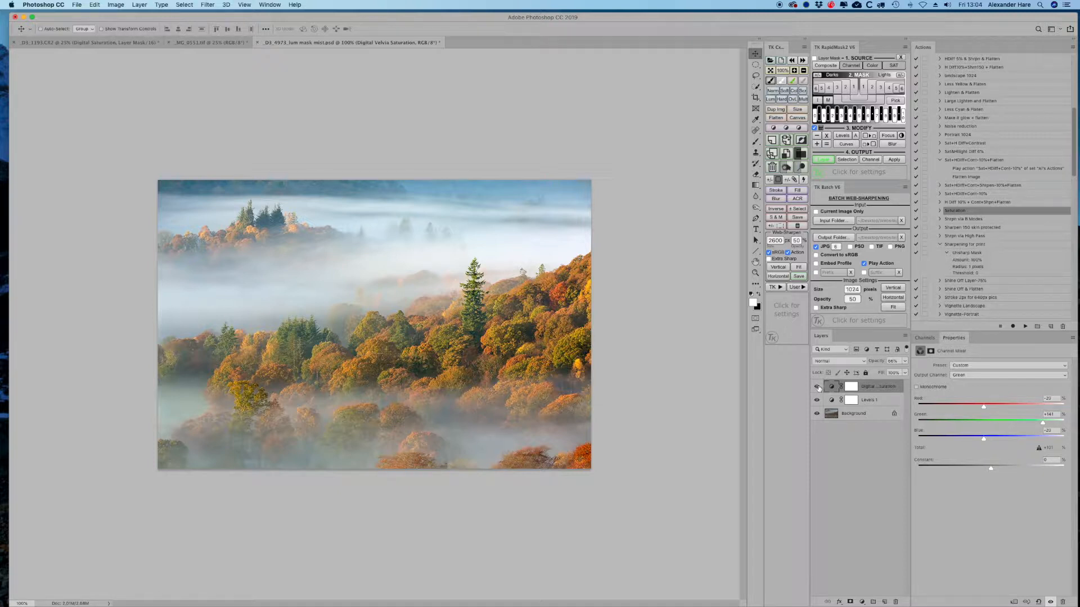
click(815, 387)
click(815, 388)
click(816, 387)
click(815, 388)
Delete the Digital Velvia Saturation layer and add a Channel Mixer adjustment layer above Levels 1.
click(896, 602)
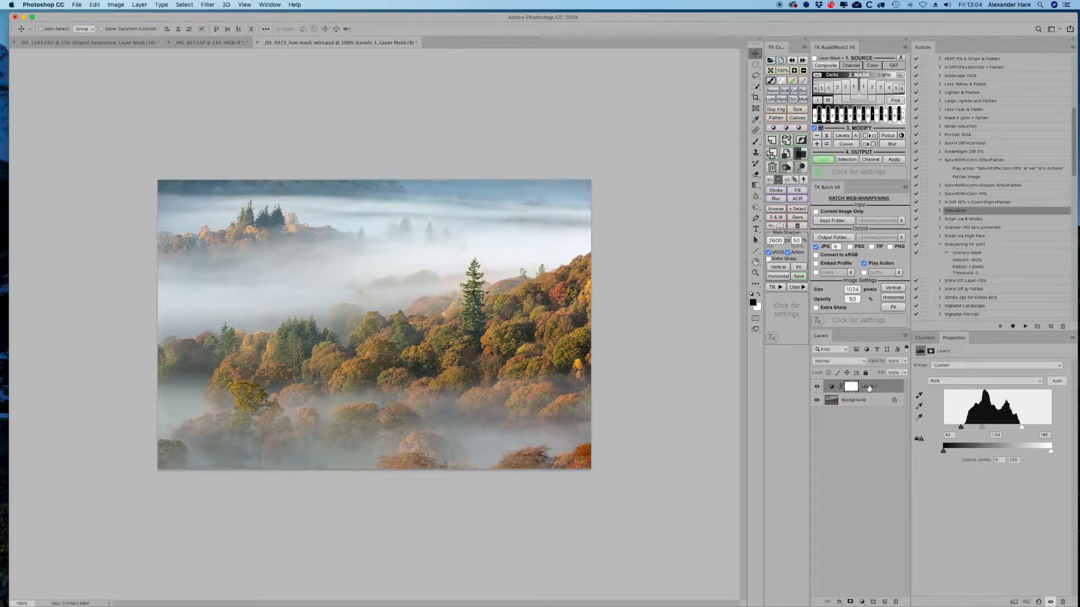
click(868, 388)
click(861, 602)
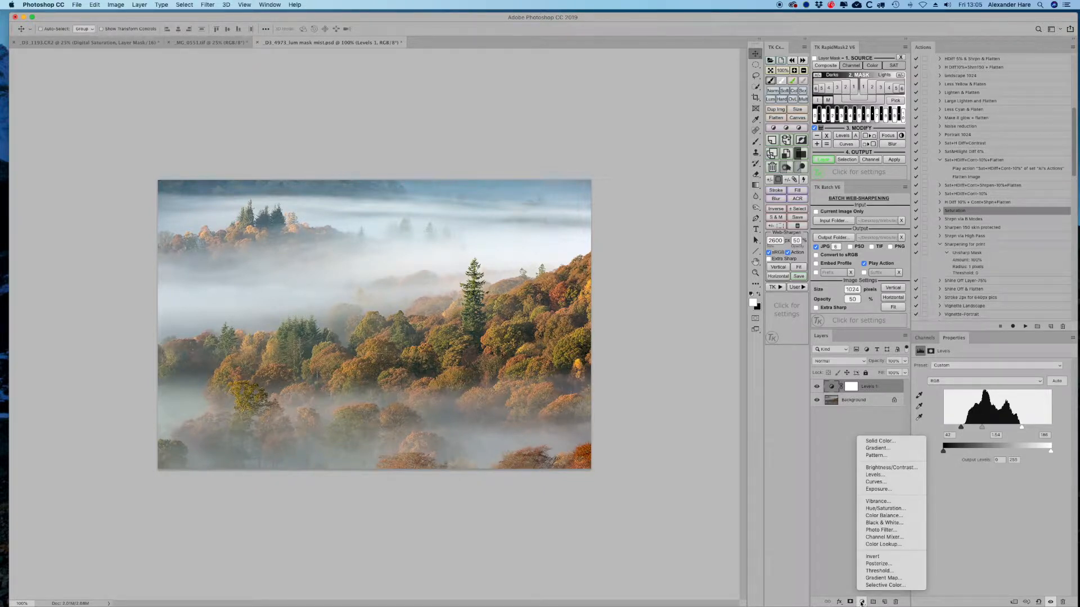
click(879, 537)
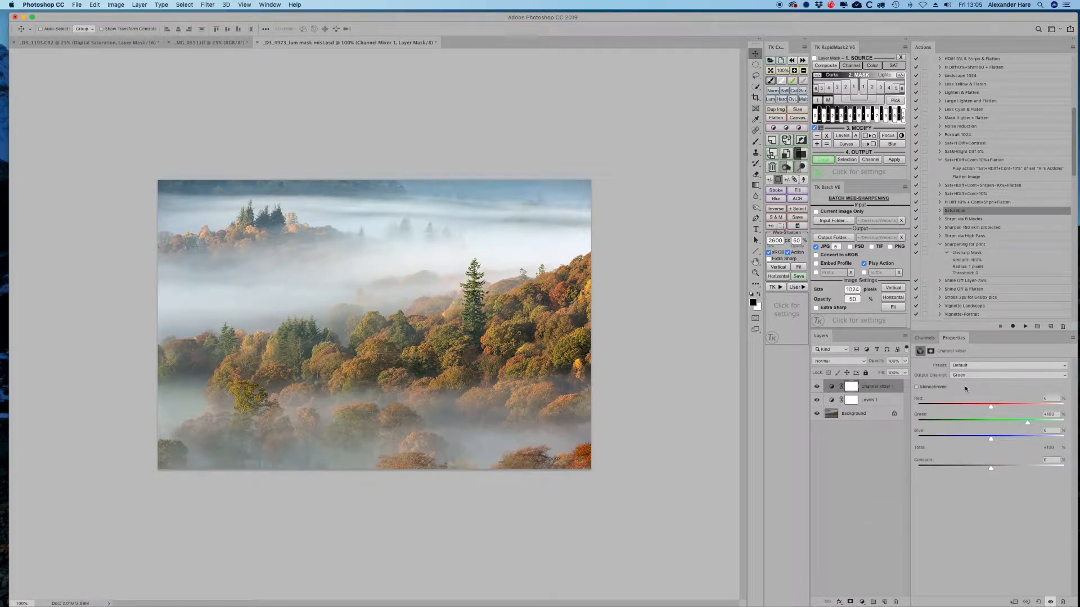
For the Channel Mixer's Red output channel, set Red to +141%, Green to -20% and Blue to -20%.
click(978, 375)
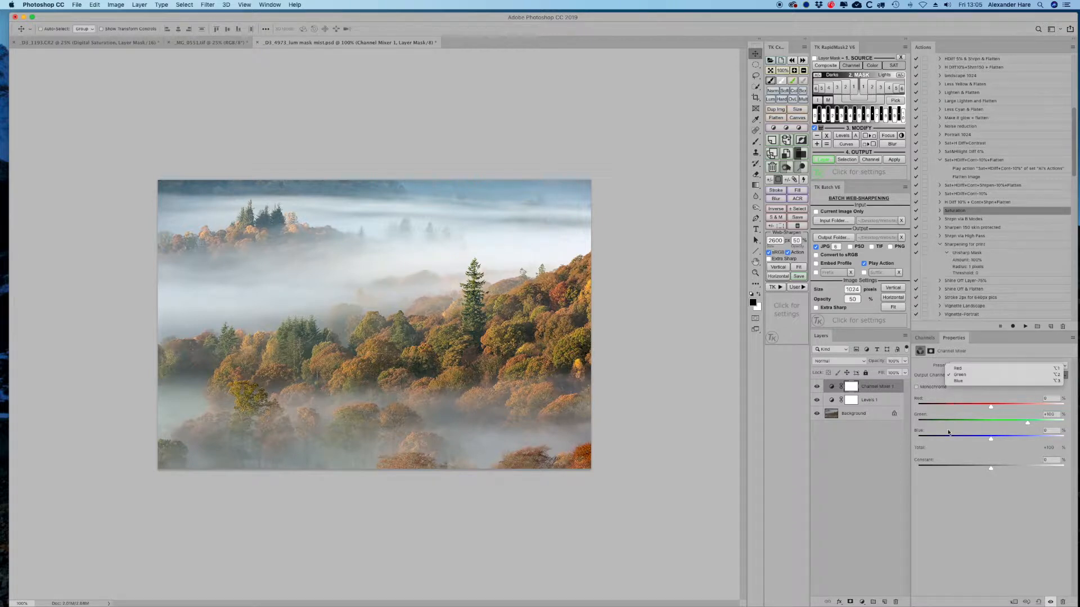
click(959, 370)
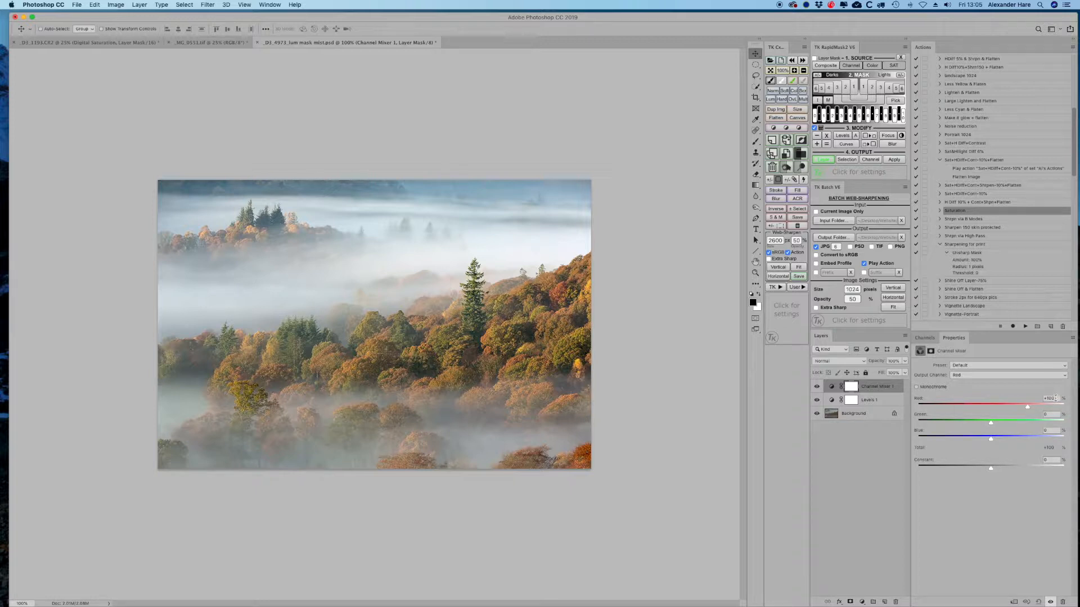
click(1053, 398)
drag(1026, 407, 1043, 410)
click(1040, 414)
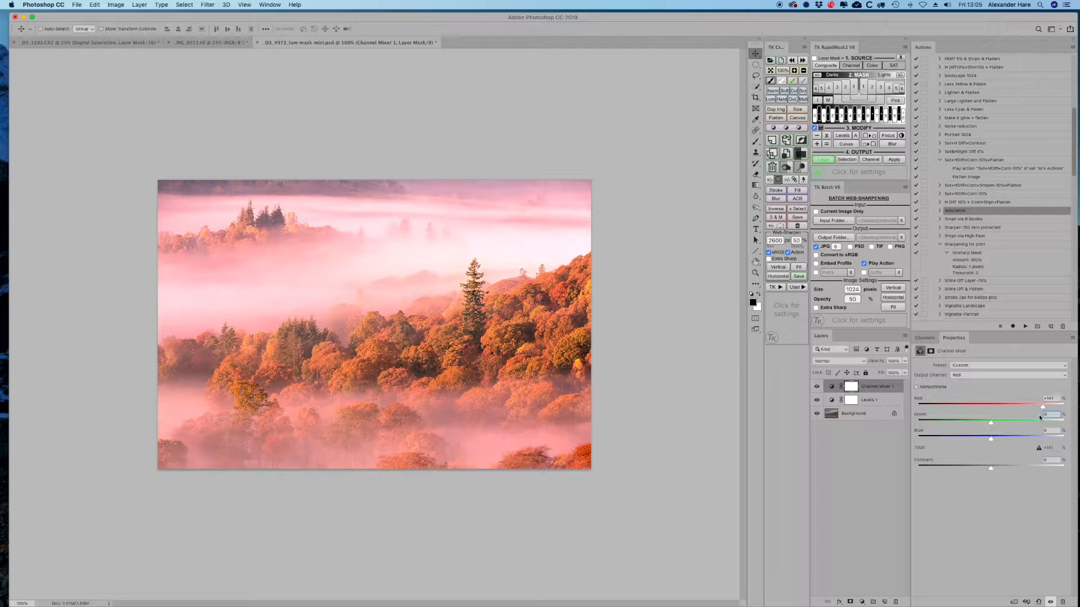
text(-20)
click(1036, 429)
text(-20)
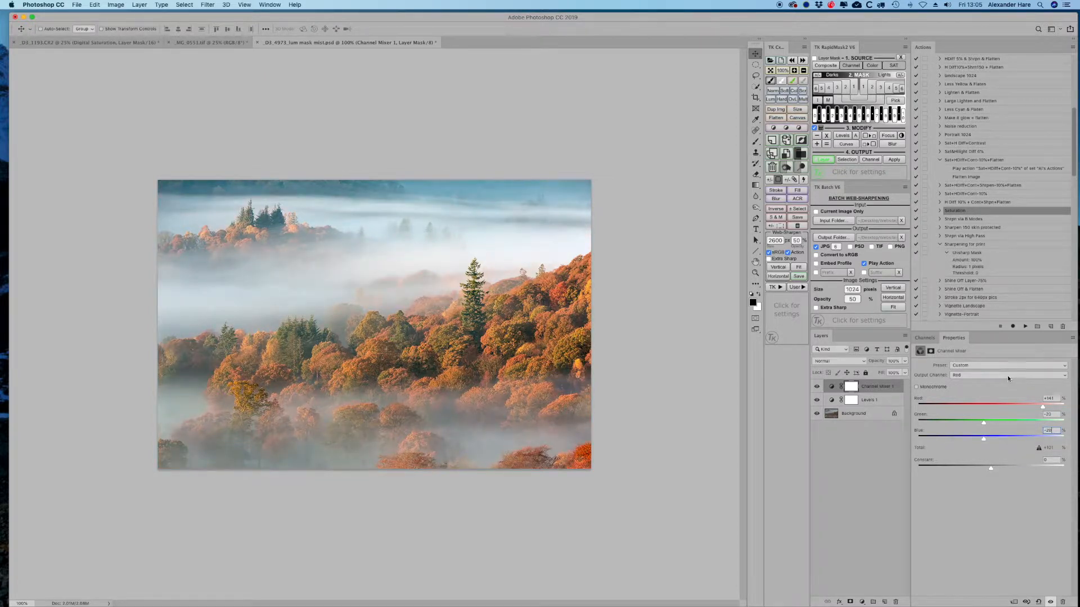
For the Channel Mixer's Green output channel, set Red to -20%, Green to +141% and Blue to -20%.
click(1007, 376)
click(1003, 381)
click(1053, 398)
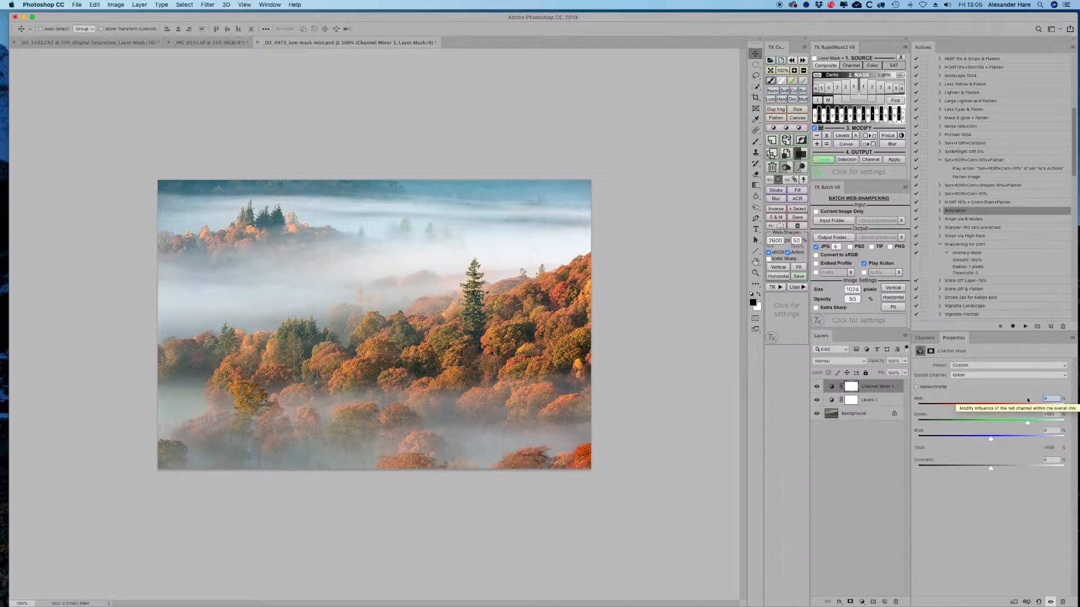
text(-20)
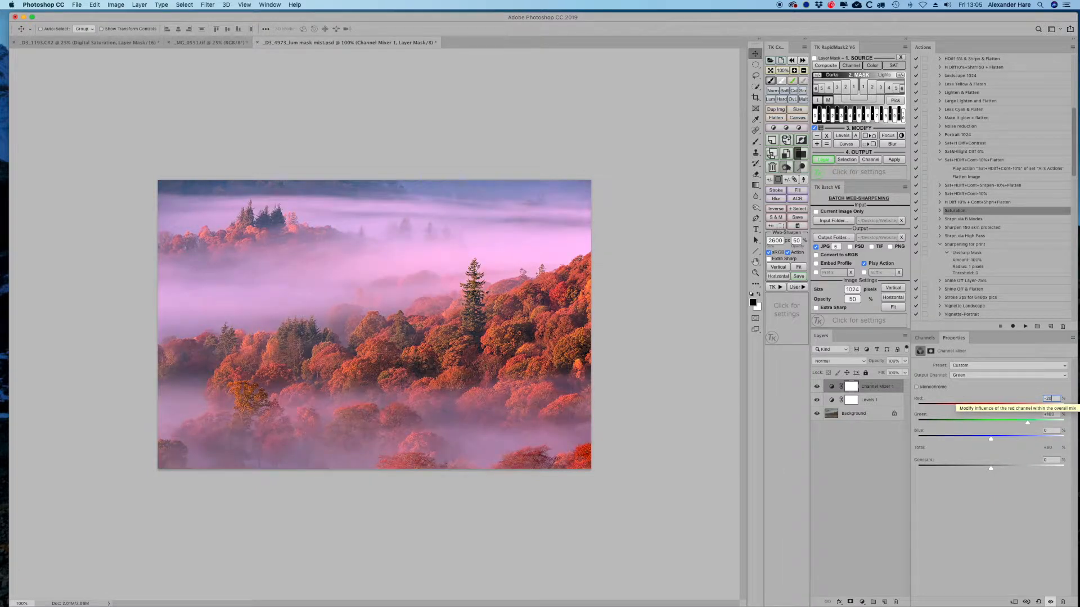
key(Tab)
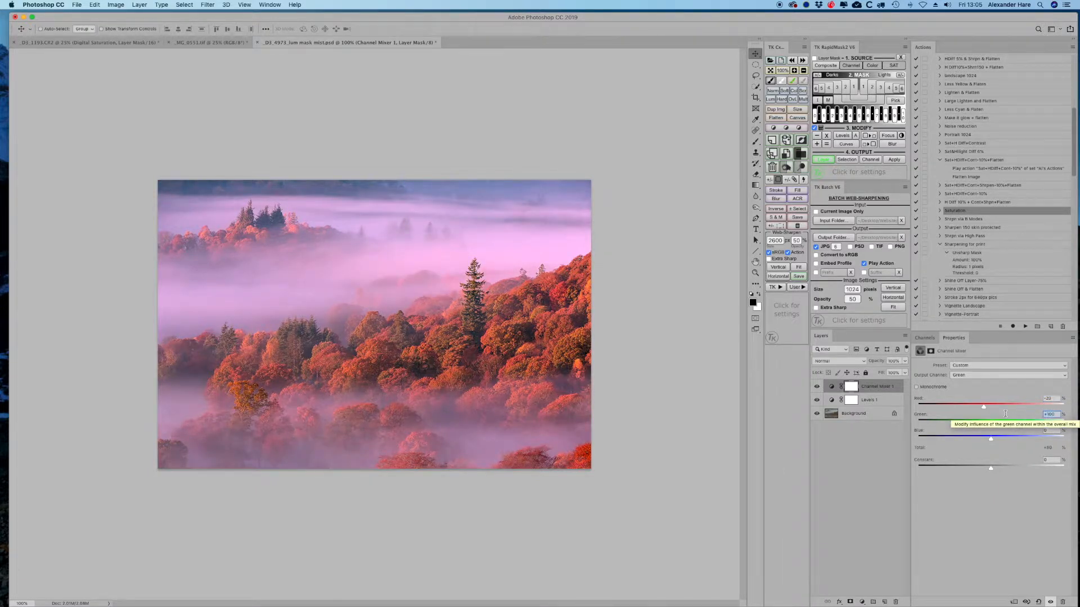
text(141)
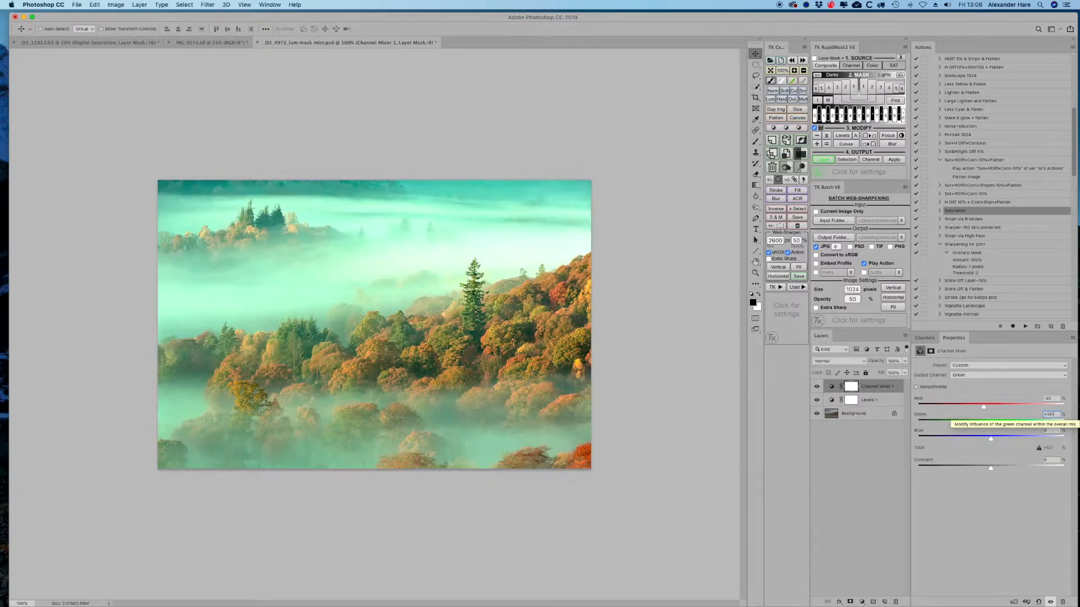
key(Tab)
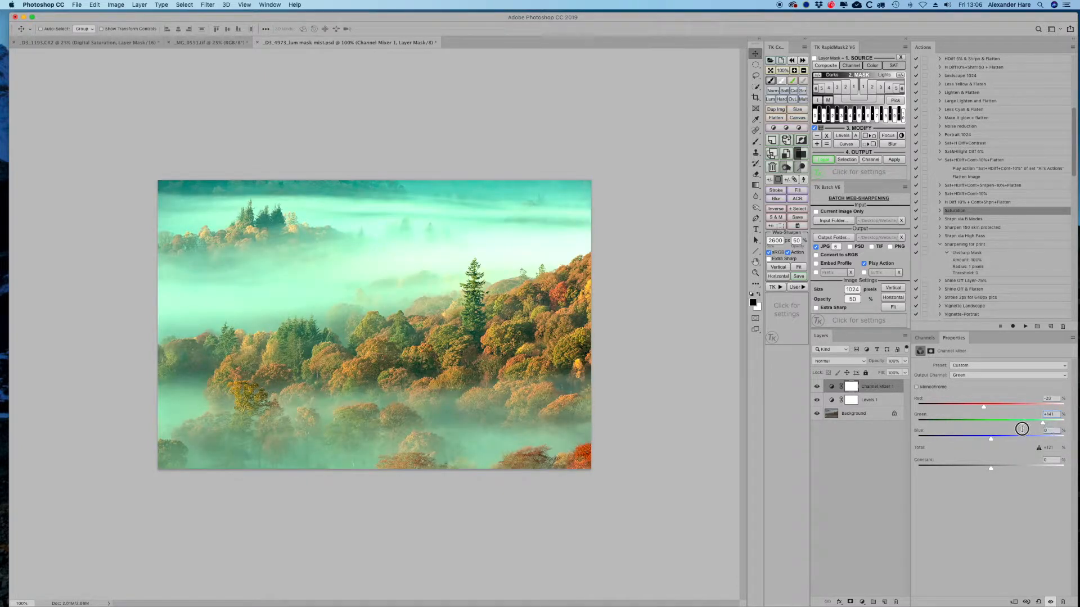
text(-2)
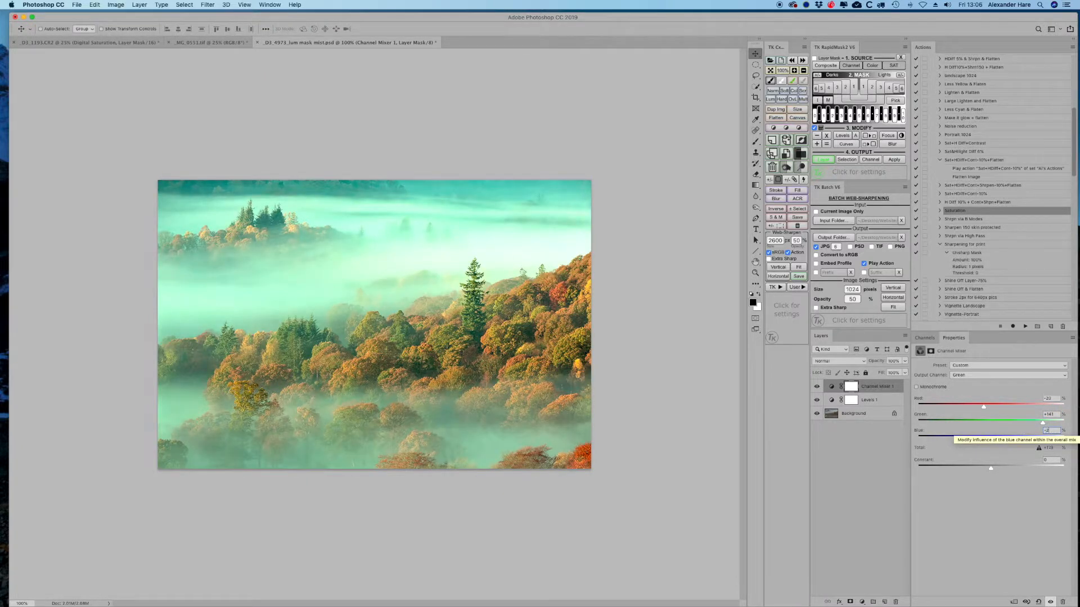
text(0)
For the Channel Mixer's Blue output channel, set Red to -20%, Green to -20% and Blue to +141%.
click(1001, 374)
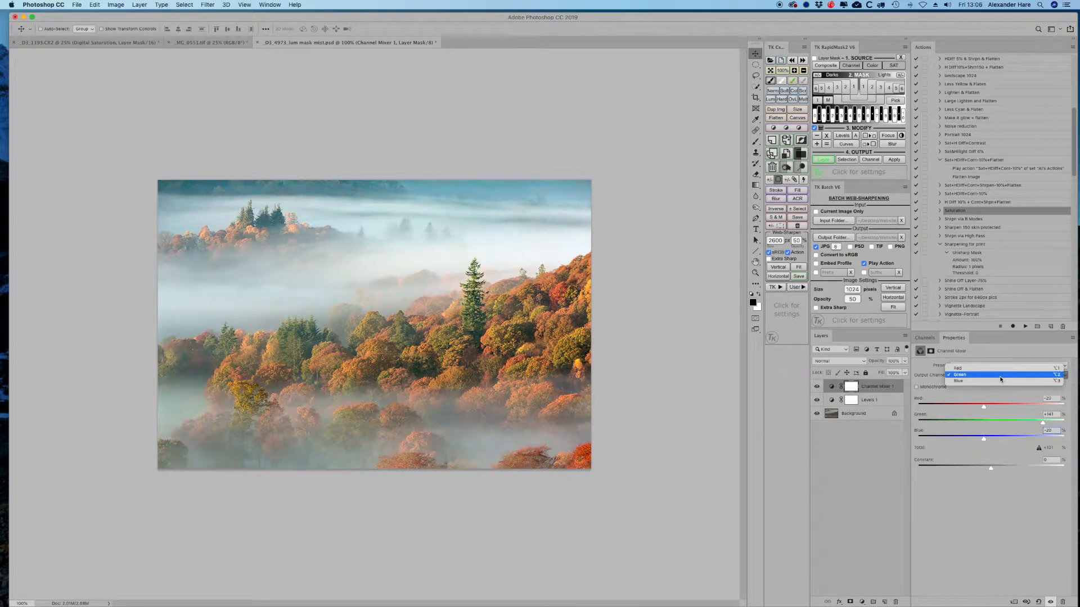
click(991, 386)
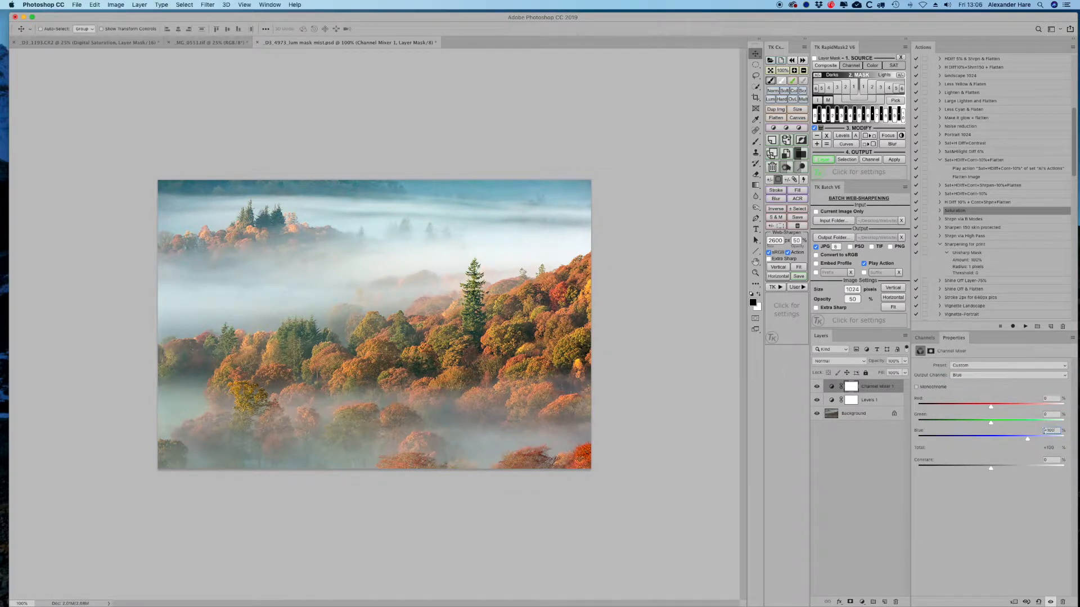
click(1055, 398)
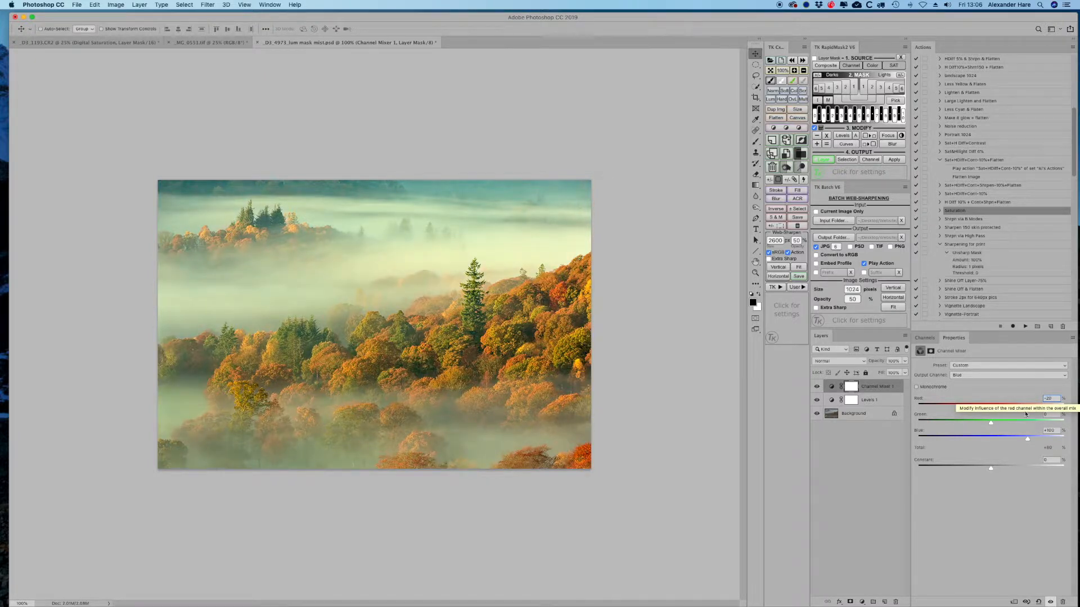
text(-20)
key(Tab)
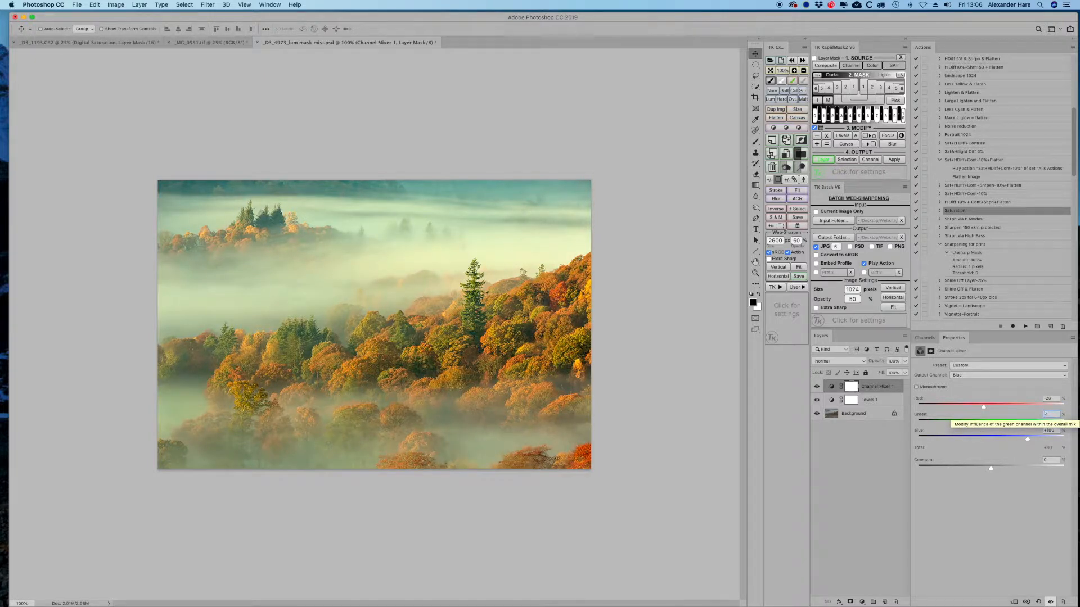
text(-20)
key(Tab)
text(+)
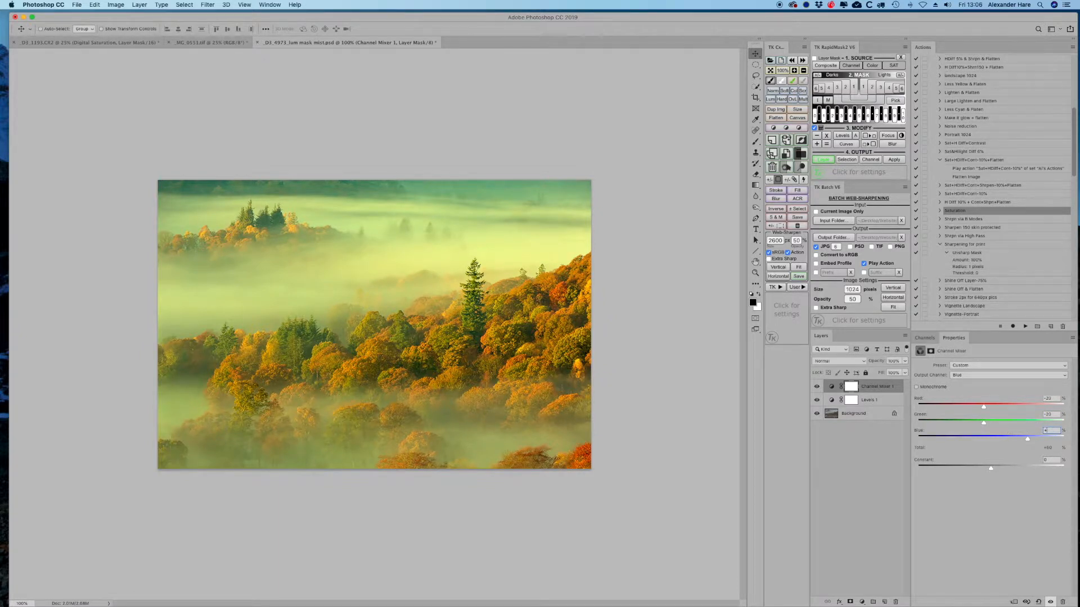
text(141)
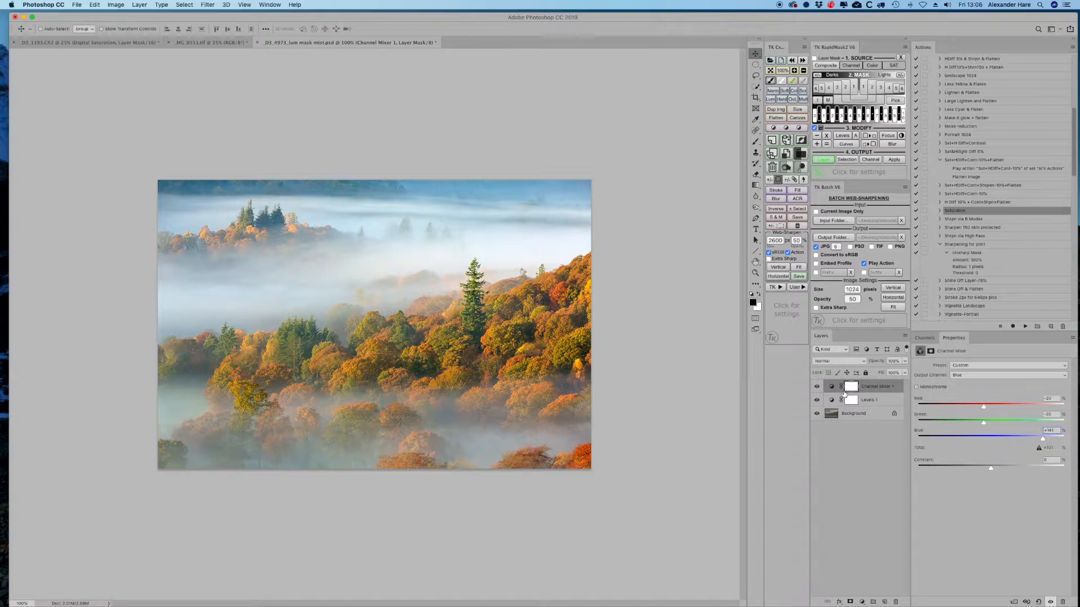
Lower the Channel Mixer layer's opacity to nearly zero to judge the effect, and bring it back up to about 85%.
click(877, 386)
click(904, 361)
drag(904, 372, 845, 373)
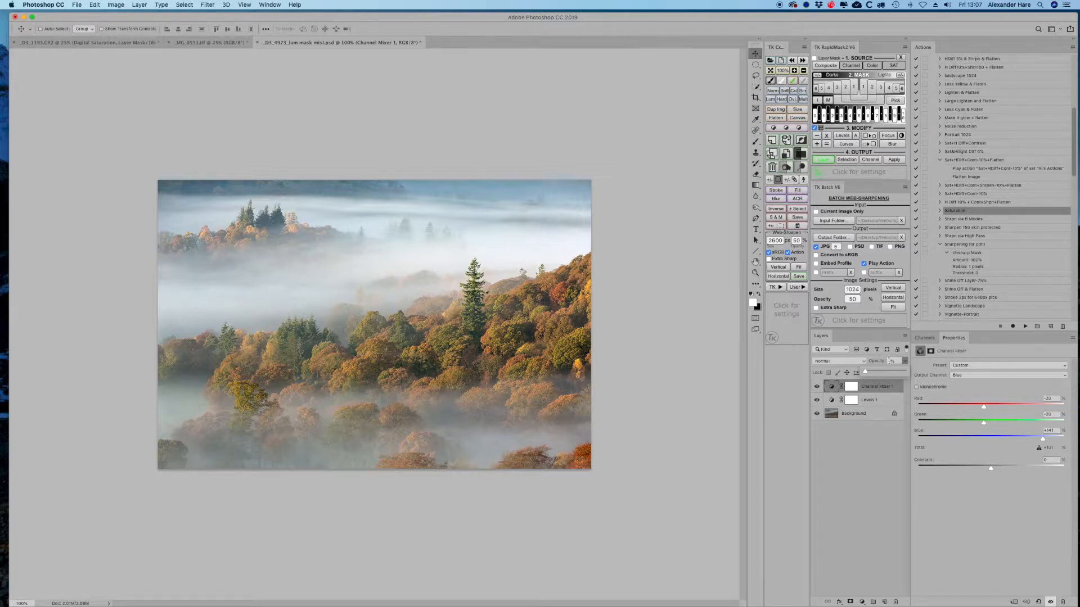
drag(868, 372, 899, 373)
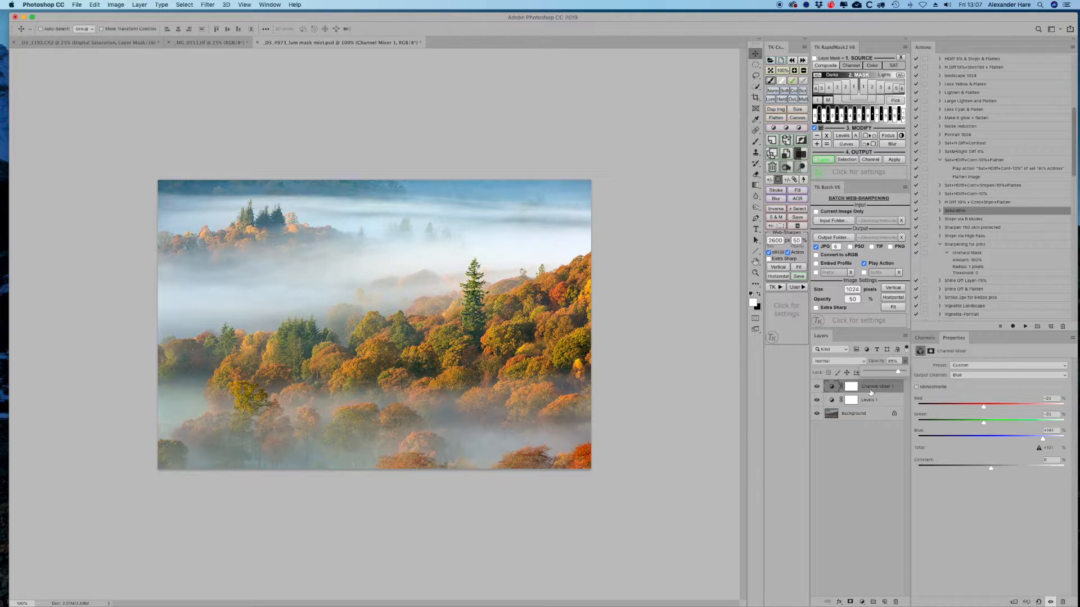
Rename the Channel Mixer layer as Velvia Saturation.
click(884, 385)
double_click(877, 386)
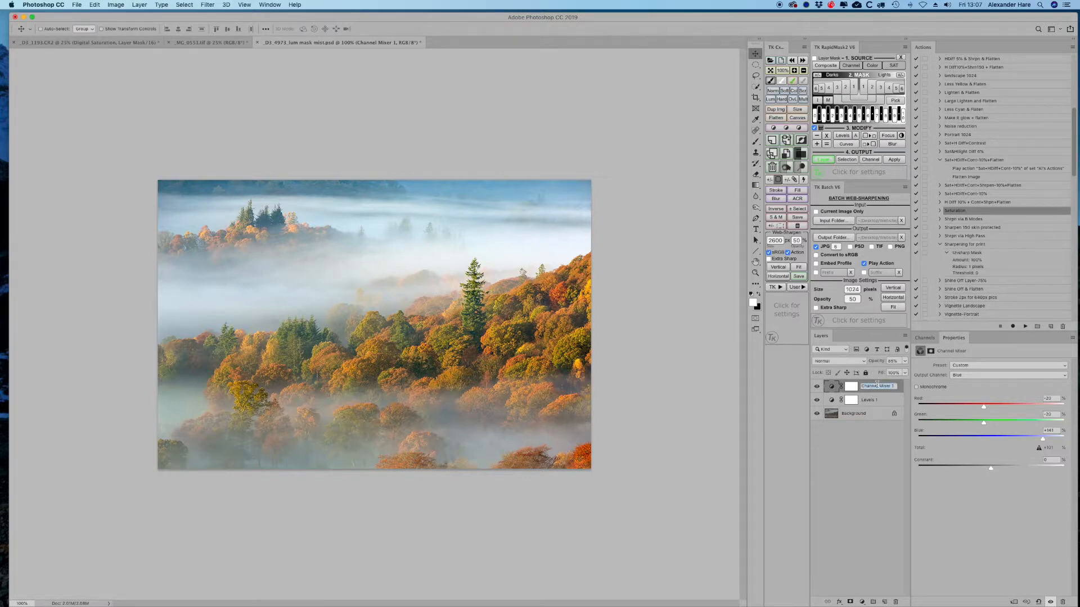
text(Velvia Saturation)
key(Return)
Delete the Channel Mixer layer above Levels 1 and play the recorded Saturation action on the image.
click(896, 602)
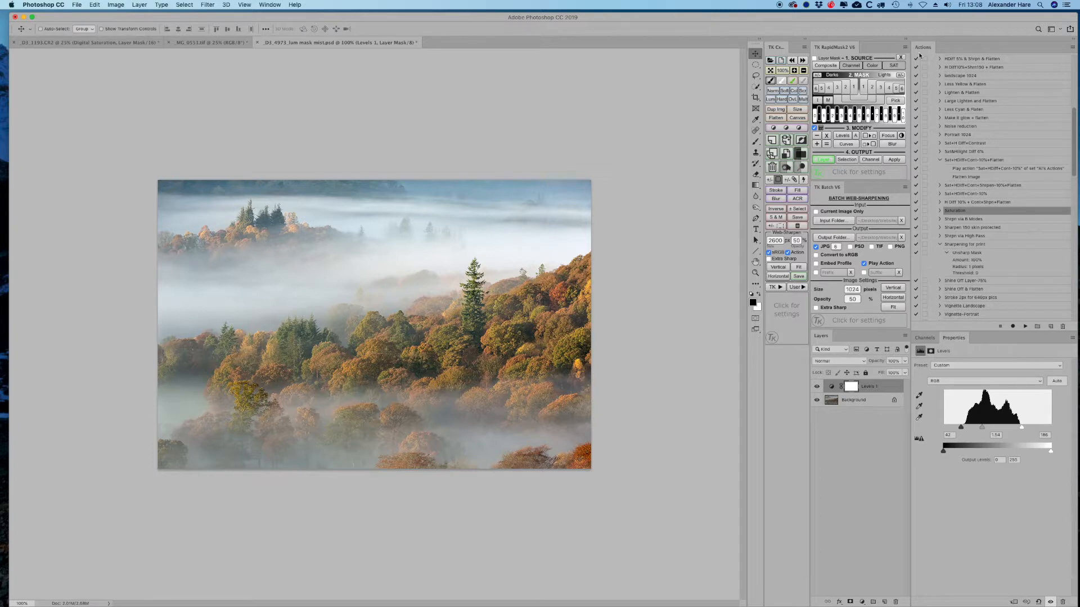
click(271, 5)
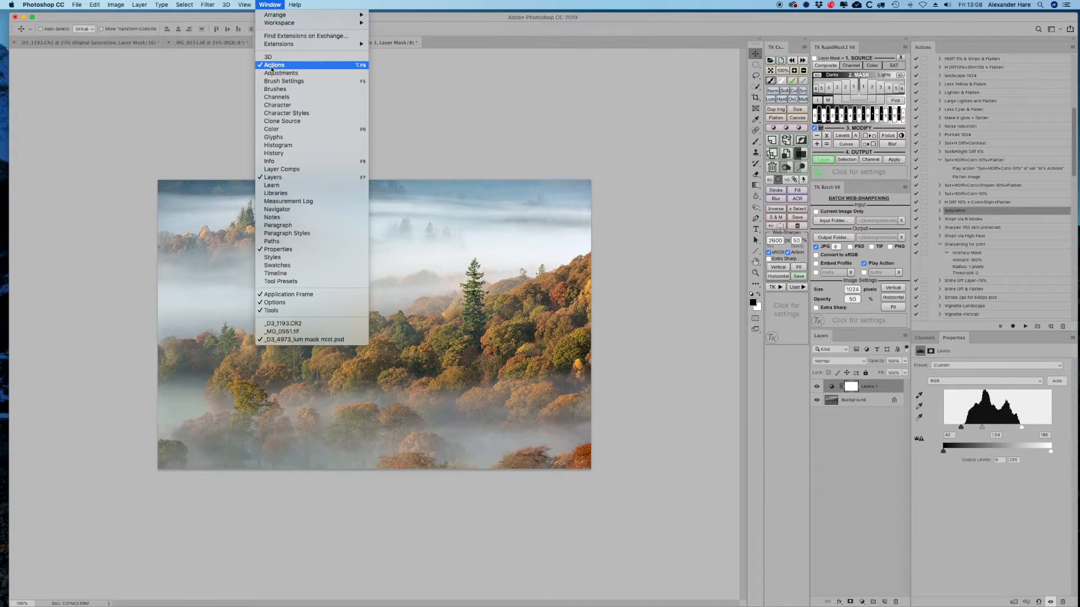
click(925, 54)
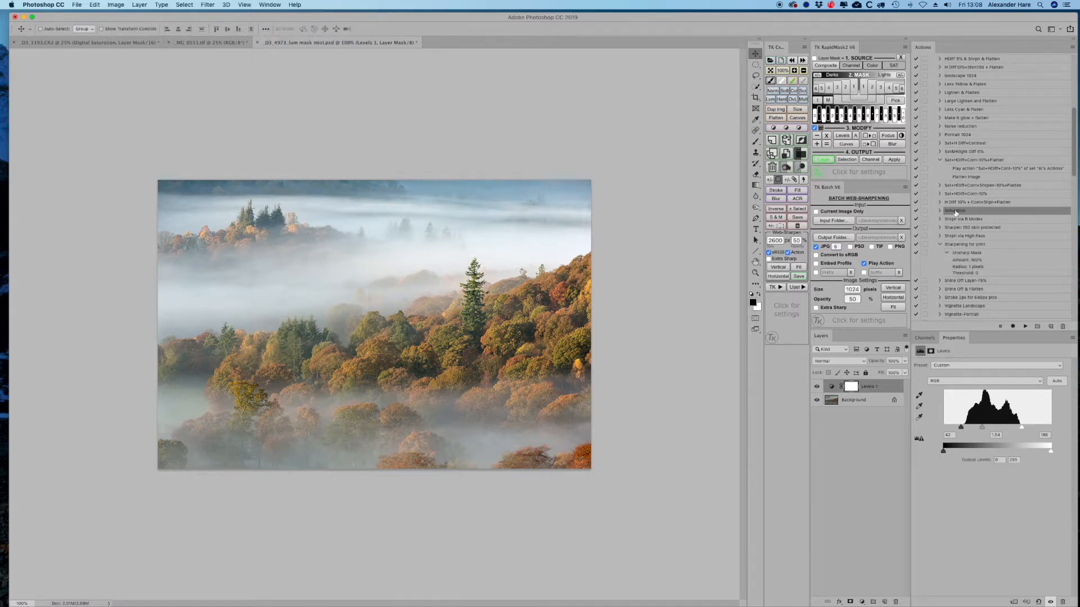
click(1026, 327)
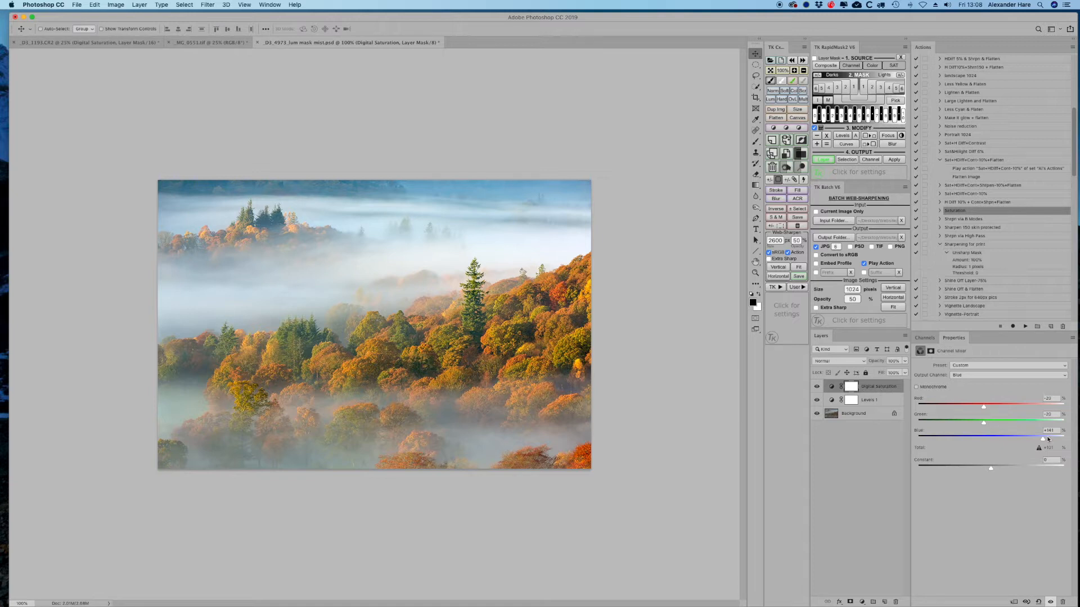
Examine the Green and Red output channel settings of the Digital Saturation layer.
click(975, 377)
click(971, 369)
click(973, 373)
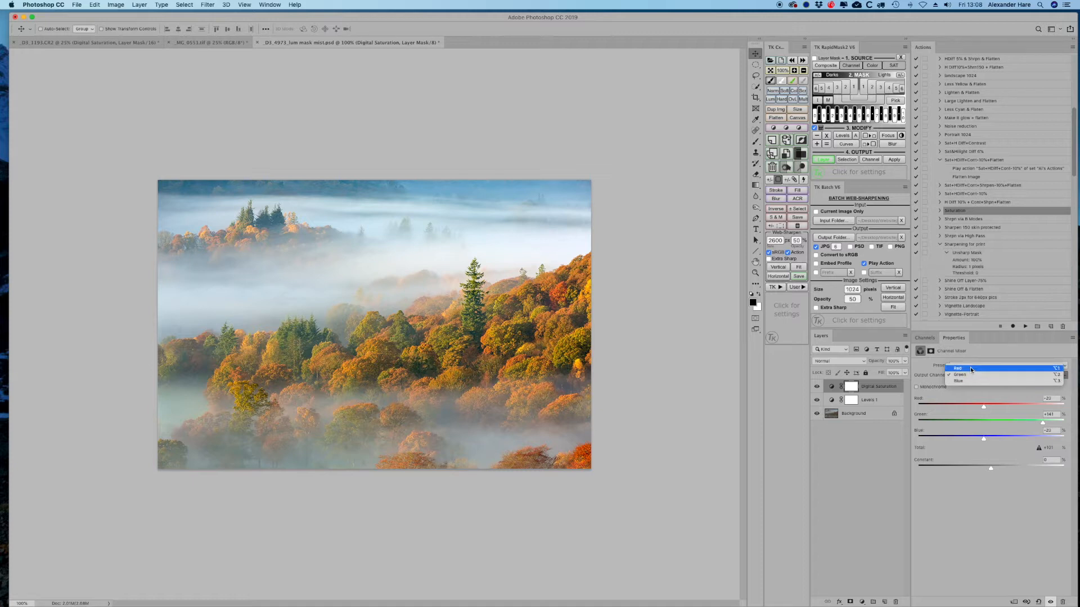
click(973, 367)
Reduce the Digital Saturation layer's opacity to about 73%.
click(905, 372)
mouse_move(905, 373)
mouse_down()
mouse_move(880, 374)
mouse_move(893, 374)
mouse_up()
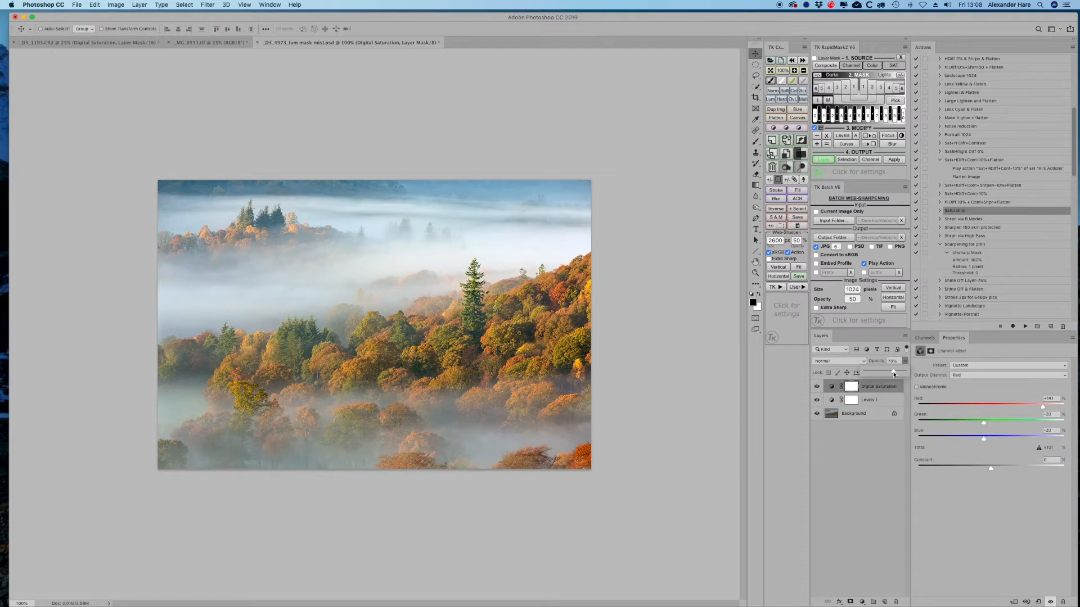